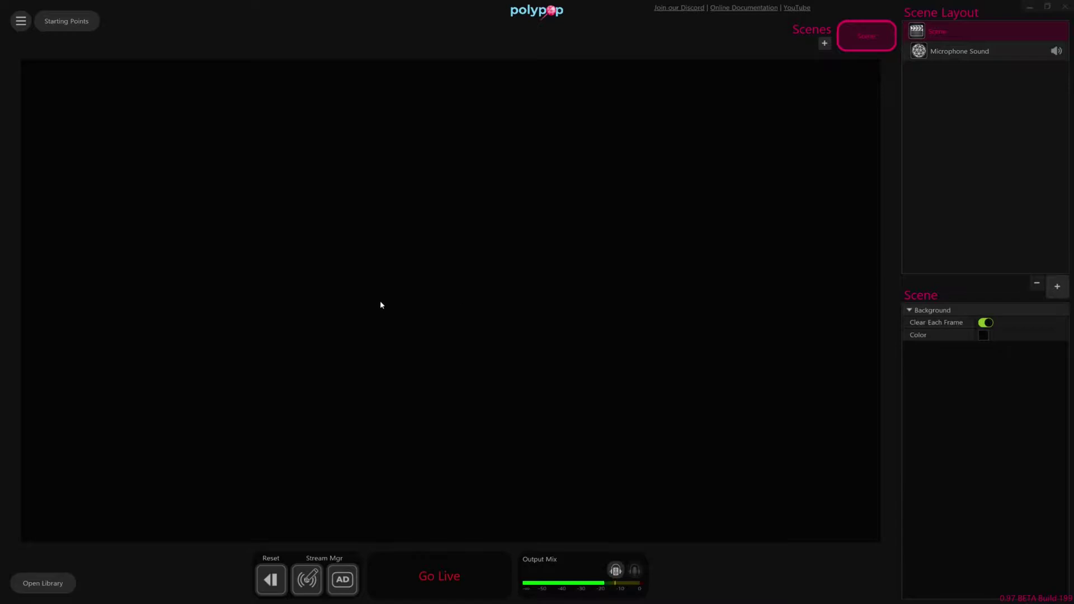
# Open the Library panel and pin it so it stays docked on the left.
pyautogui.click(52, 587)
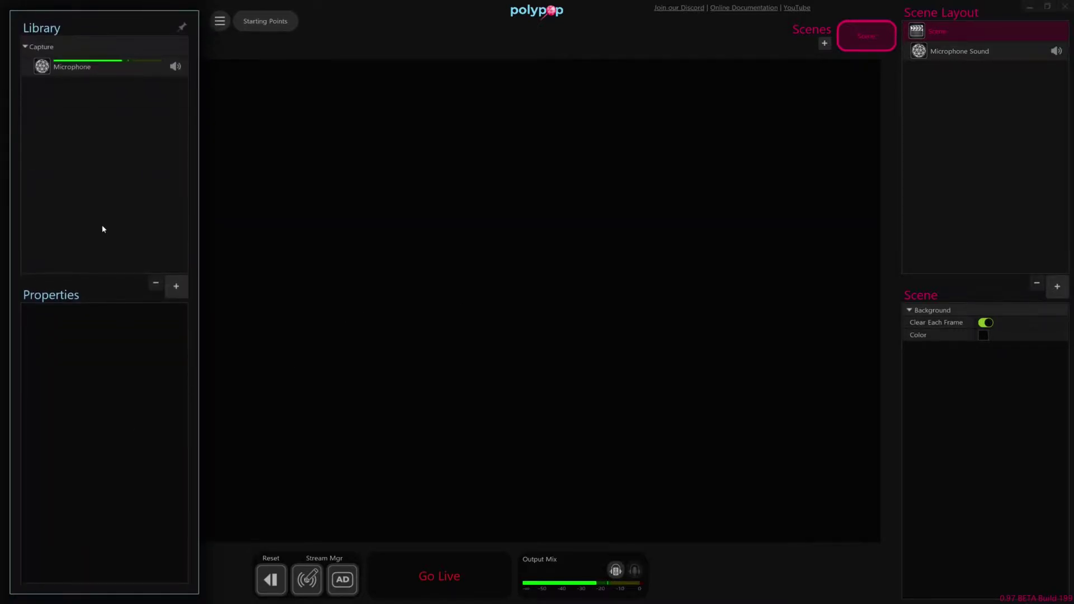
pyautogui.click(180, 29)
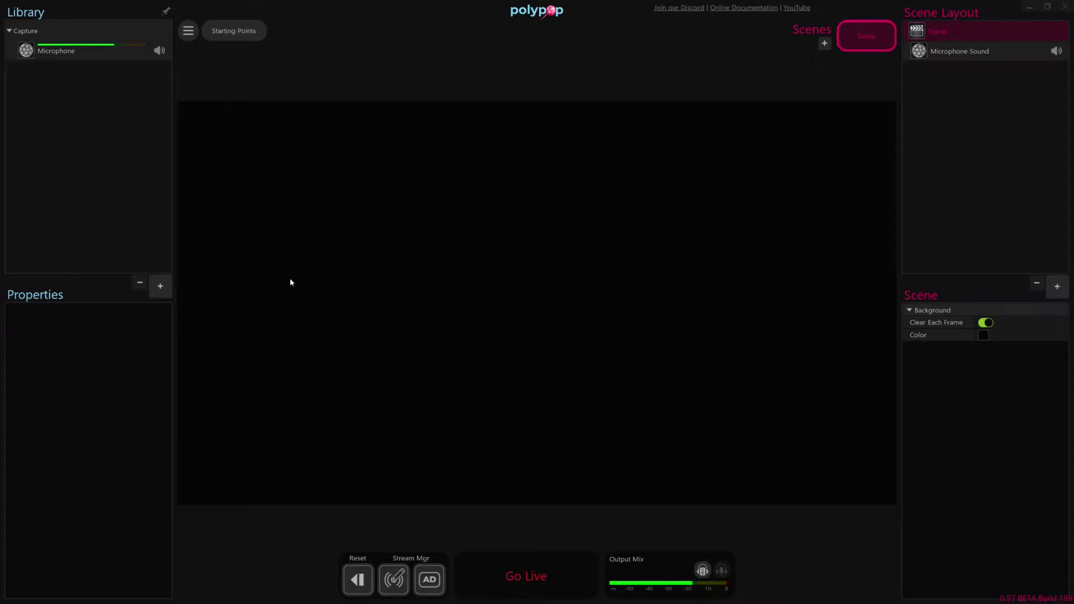
# Add a Twitch Alerts source to the Library from the add-source list.
pyautogui.click(161, 286)
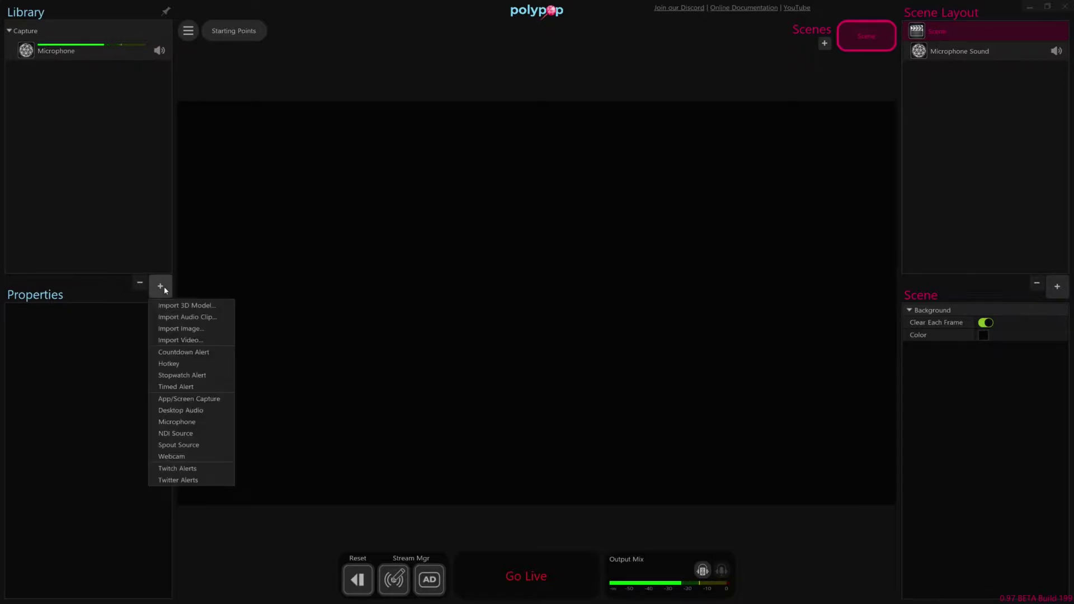
pyautogui.click(211, 469)
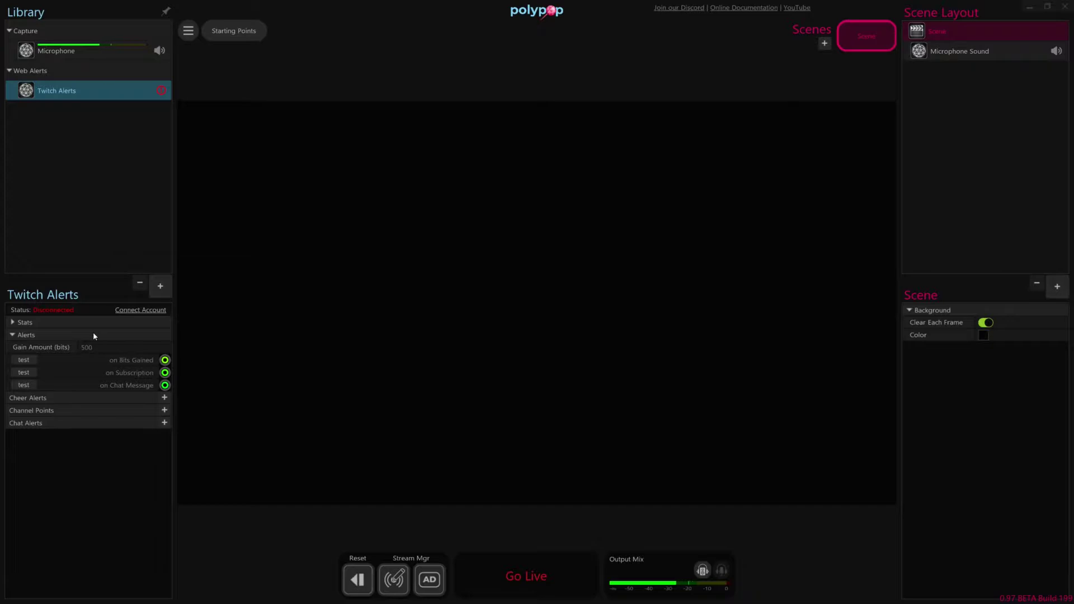
pyautogui.moveTo(122, 338)
pyautogui.moveTo(158, 352)
# Connect the Twitch account to PolyPop, then close the browser's authorization page.
pyautogui.click(141, 311)
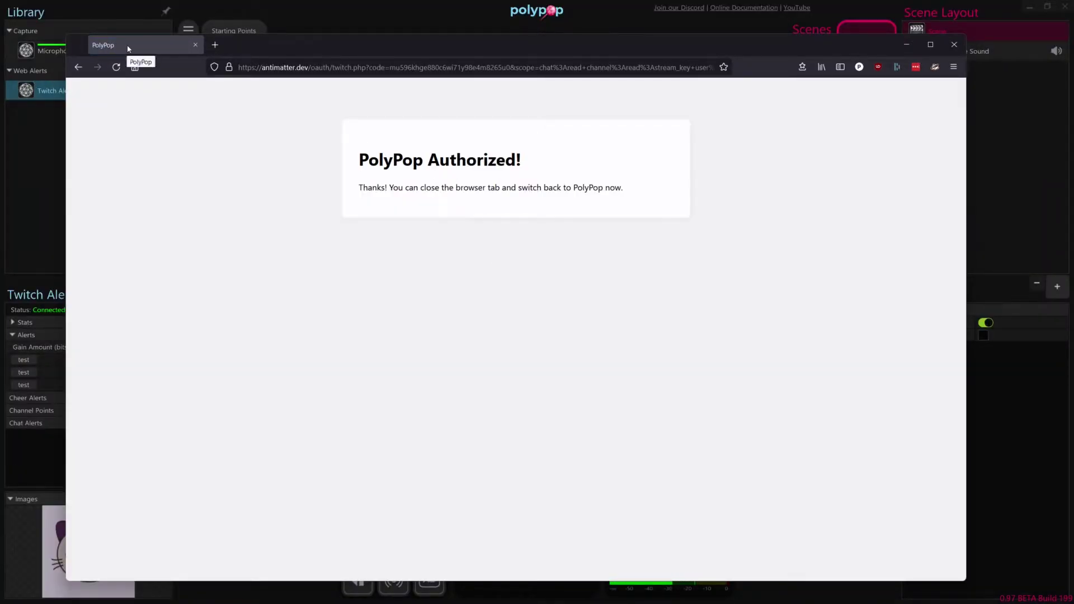
pyautogui.middleClick(127, 49)
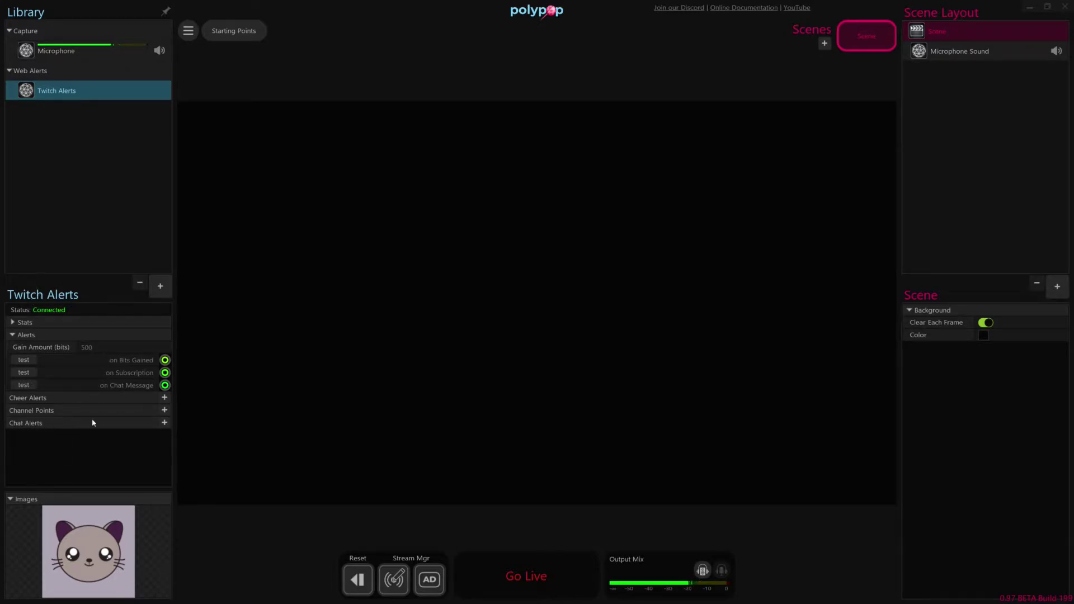
# Add a new Chat Alert and change its command keyword to 'hello'.
pyautogui.click(164, 423)
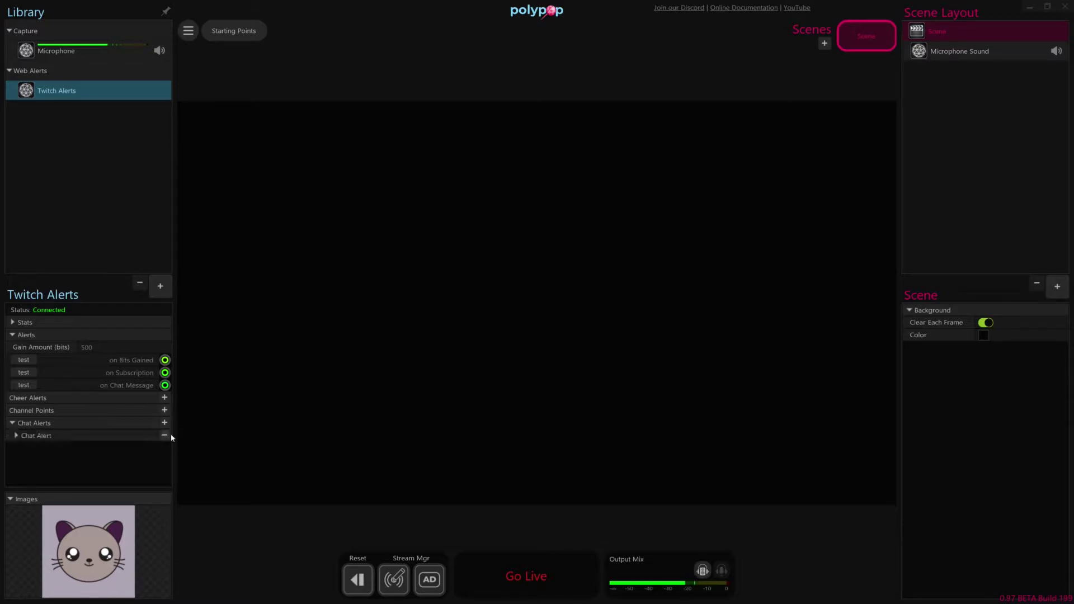
pyautogui.click(31, 436)
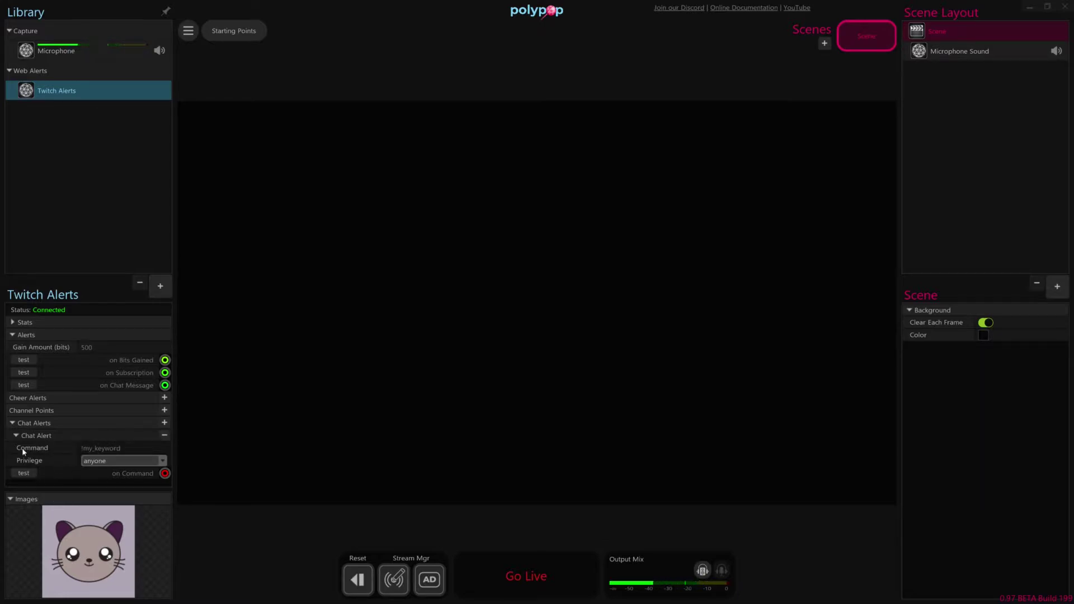
pyautogui.click(140, 447)
pyautogui.click(98, 448)
pyautogui.hotkey('ctrl', 'a')
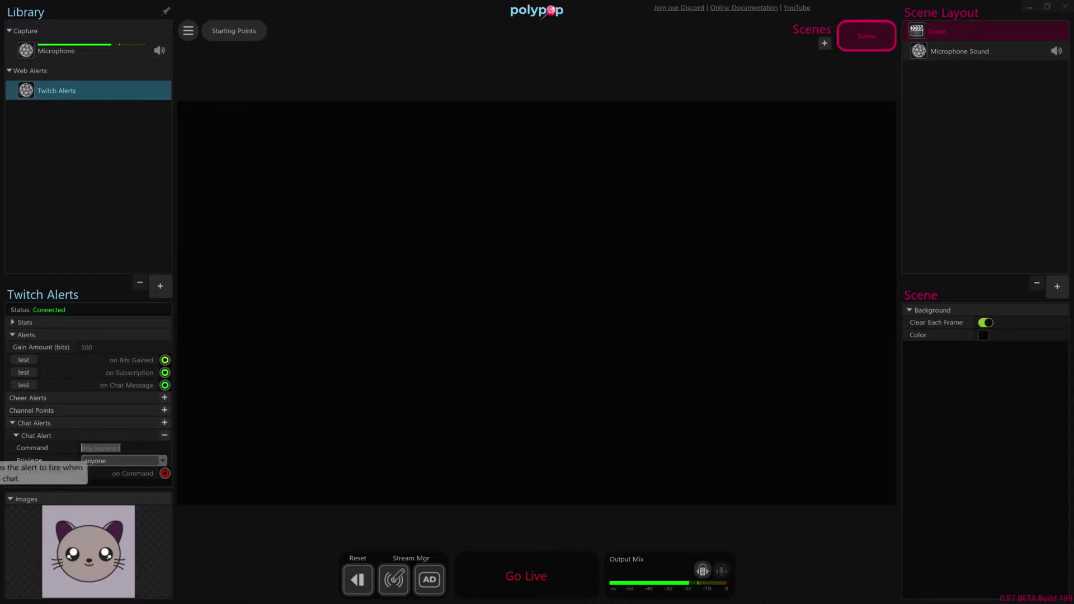
pyautogui.write('hello')
pyautogui.press('Return')
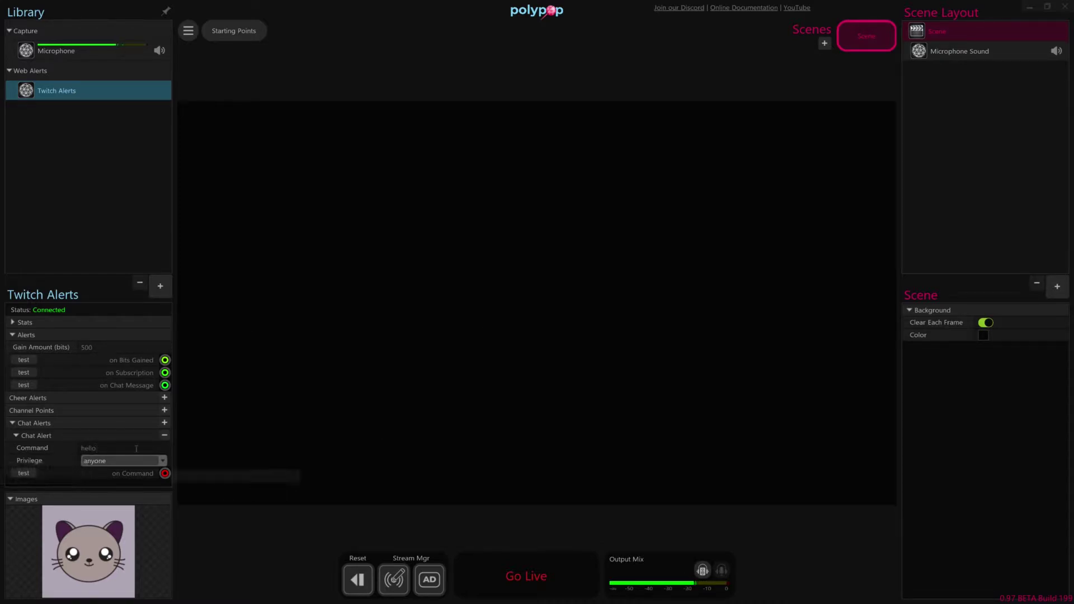
# Keep the hello command's privilege on anyone and try wiring its trigger to an action.
pyautogui.click(102, 463)
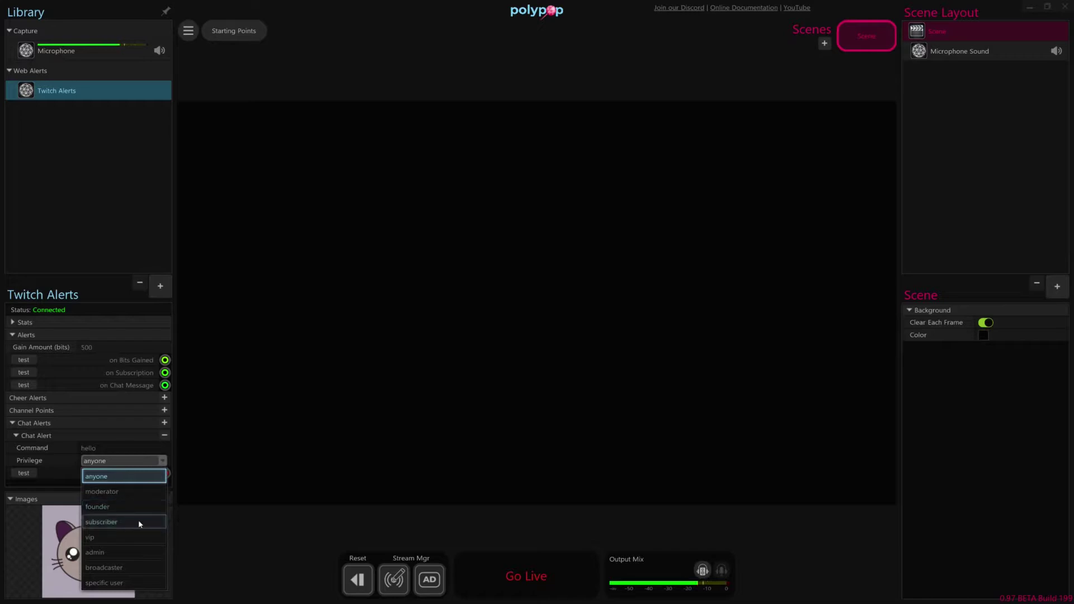
pyautogui.click(65, 467)
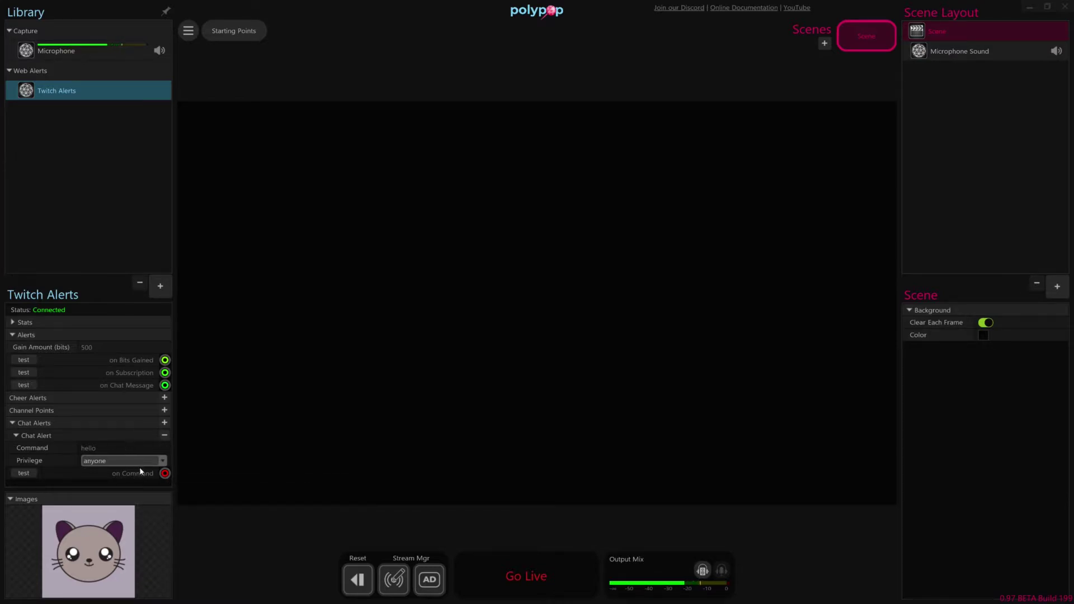
pyautogui.moveTo(165, 473); pyautogui.dragTo(386, 420)
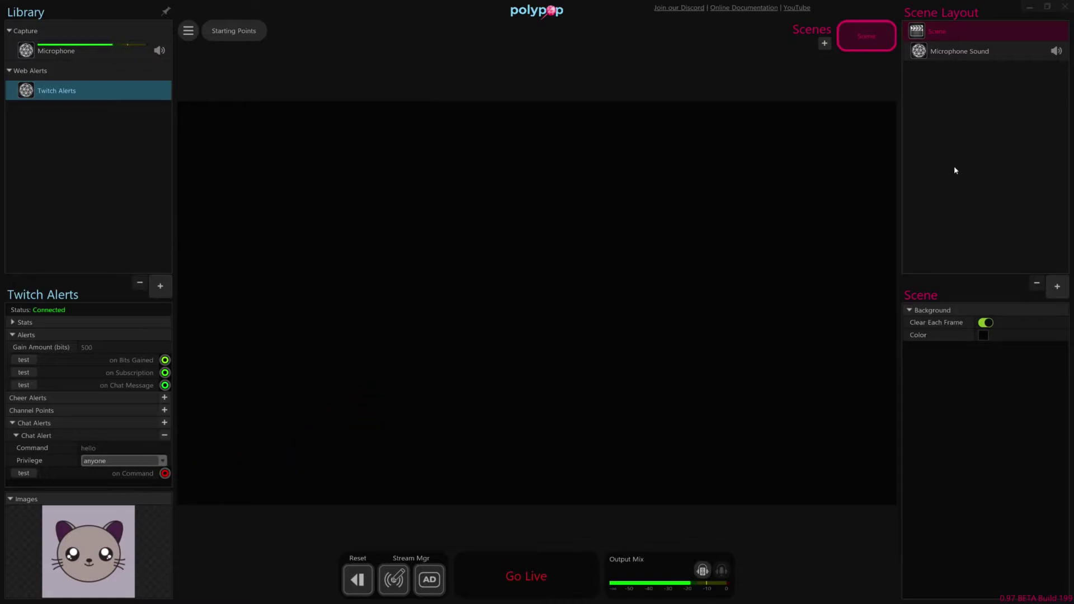
# Add a 3D Particles emitter layer to the scene and preview a burst.
pyautogui.click(1057, 287)
pyautogui.click(275, 152)
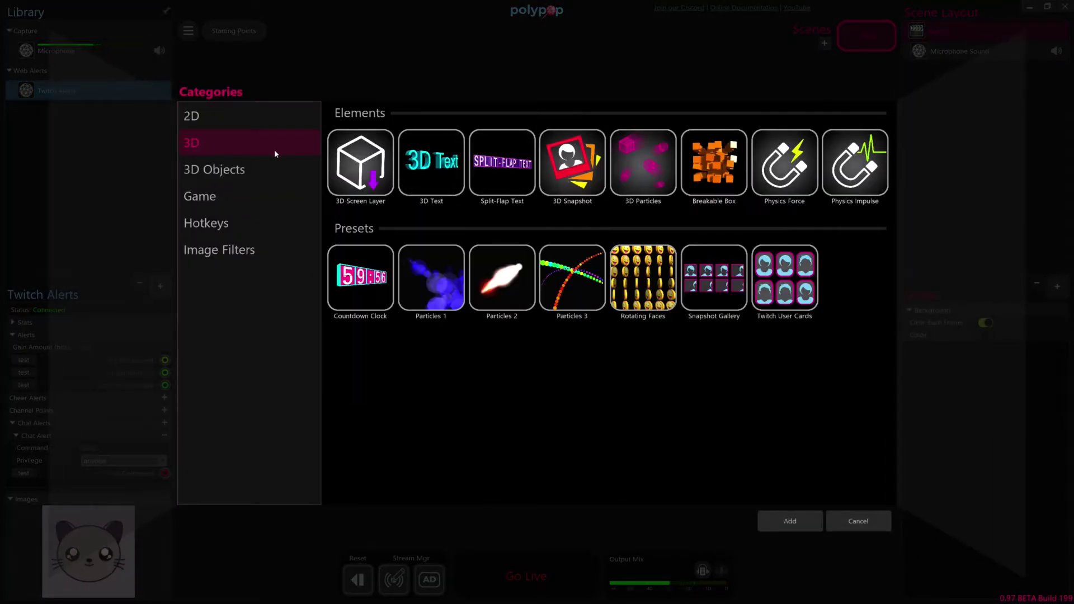
pyautogui.doubleClick(642, 176)
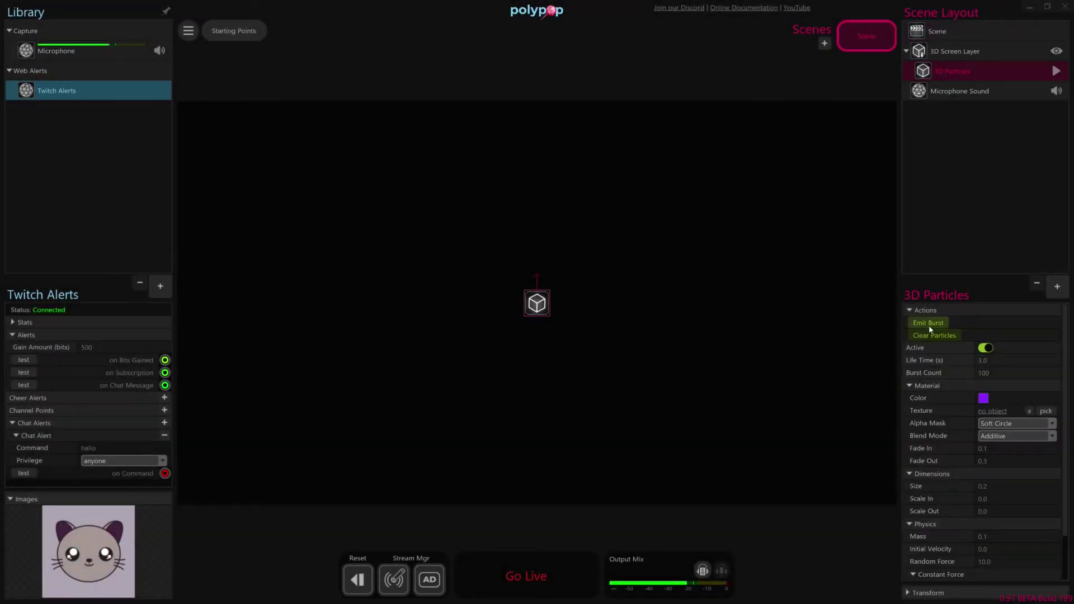
pyautogui.click(928, 324)
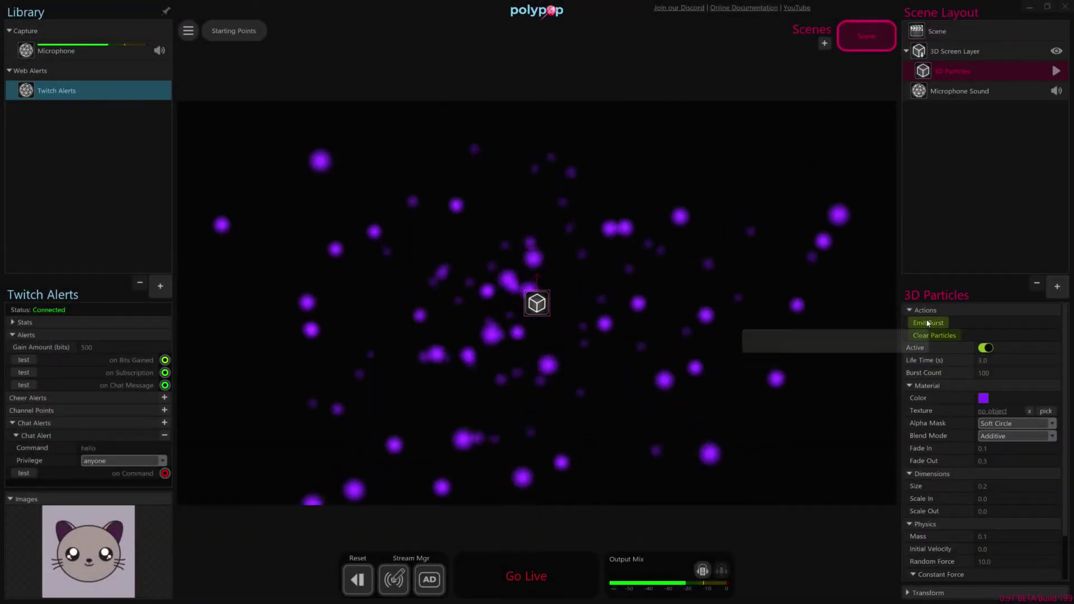
# Give the particles a Hard Circle mask and pink colour, and wire the hello command to Emit Burst.
pyautogui.click(1007, 424)
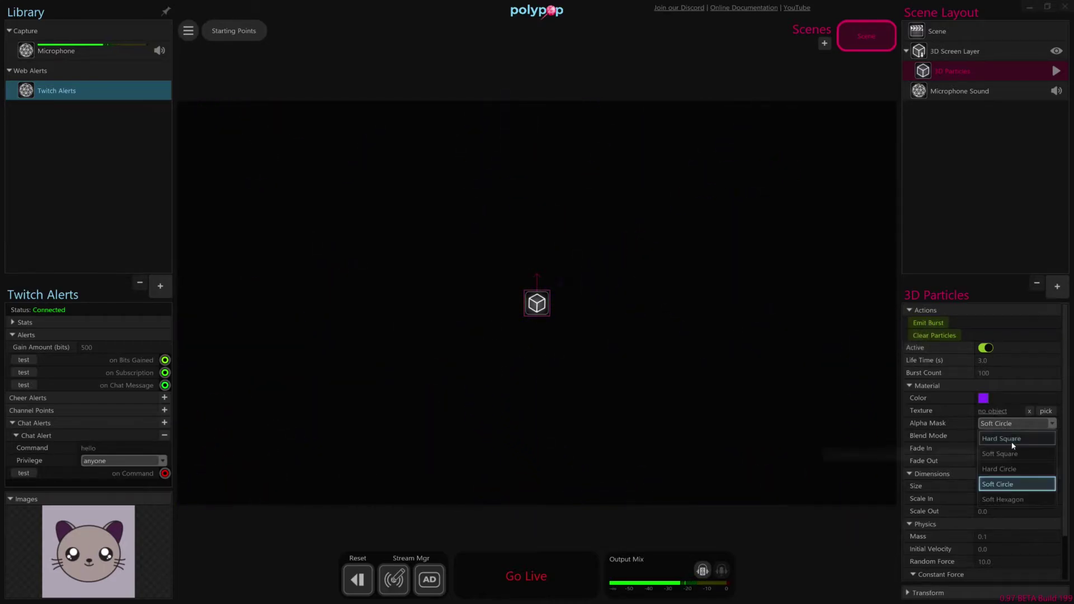
pyautogui.click(1015, 469)
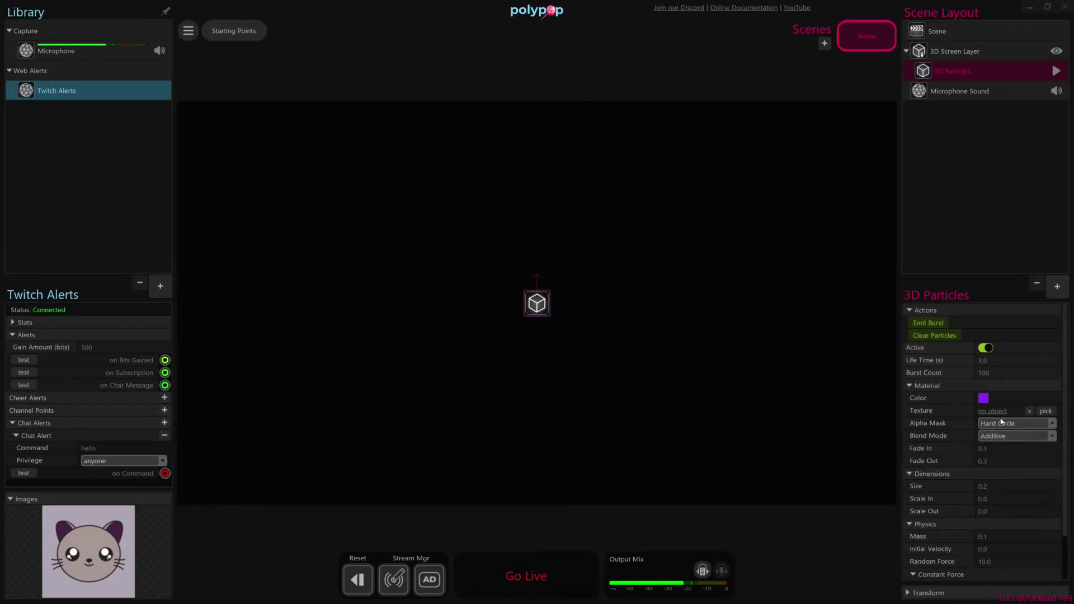
pyautogui.click(984, 399)
pyautogui.moveTo(969, 442); pyautogui.dragTo(968, 367)
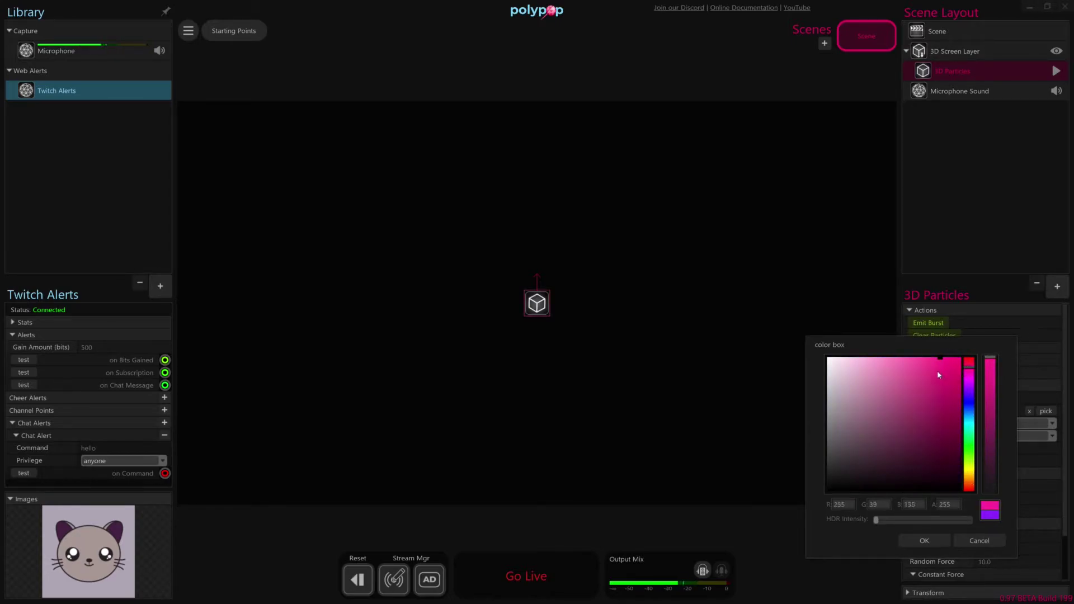
pyautogui.click(923, 541)
pyautogui.click(932, 324)
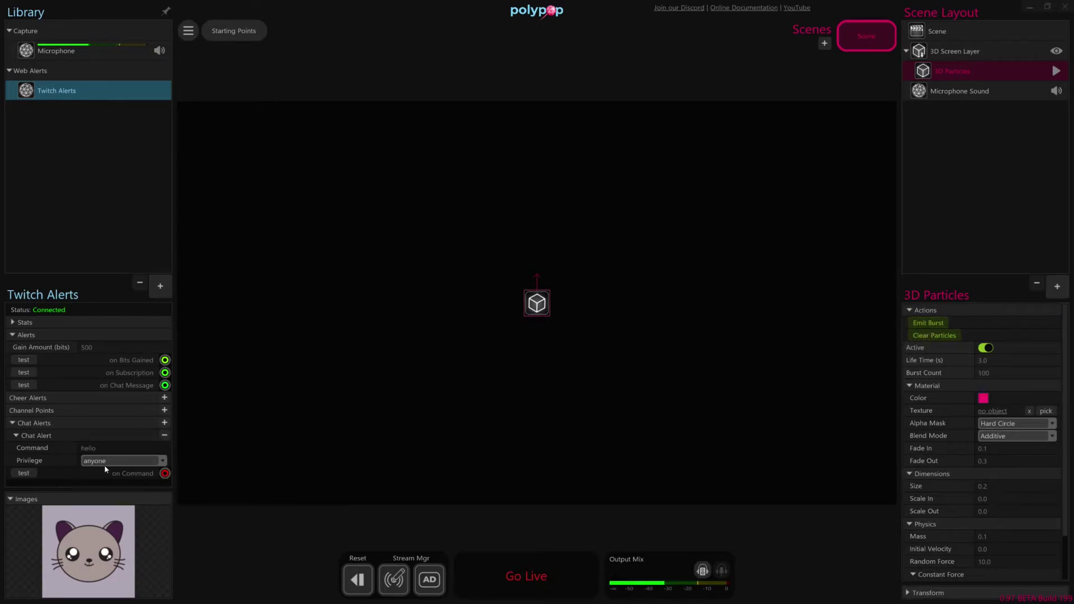
pyautogui.moveTo(165, 473); pyautogui.dragTo(910, 324)
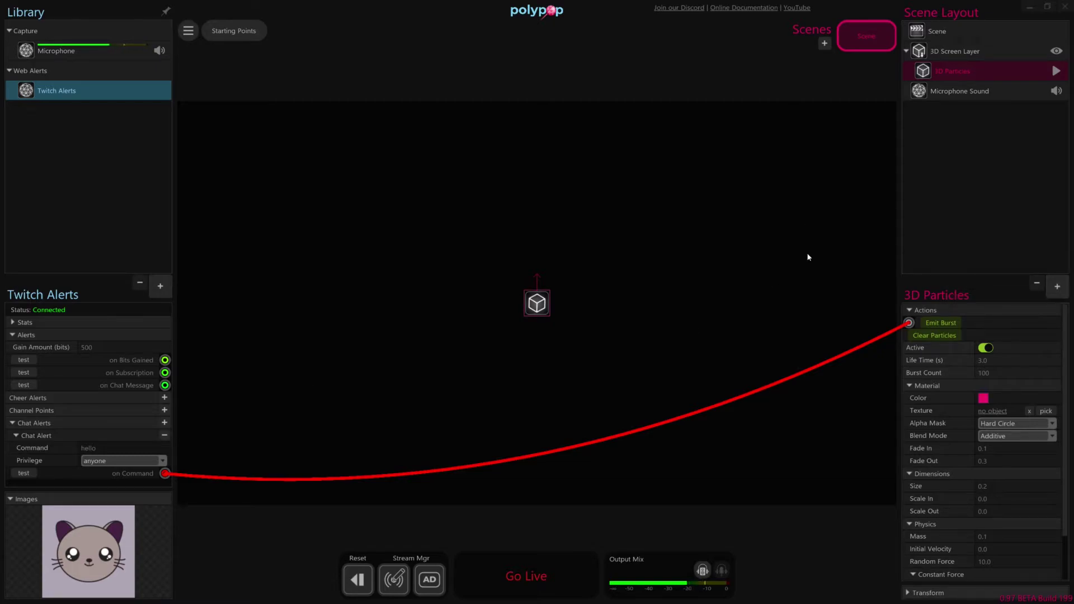
# Add a Split-Flap Text layer and move the board higher on the canvas.
pyautogui.click(1057, 287)
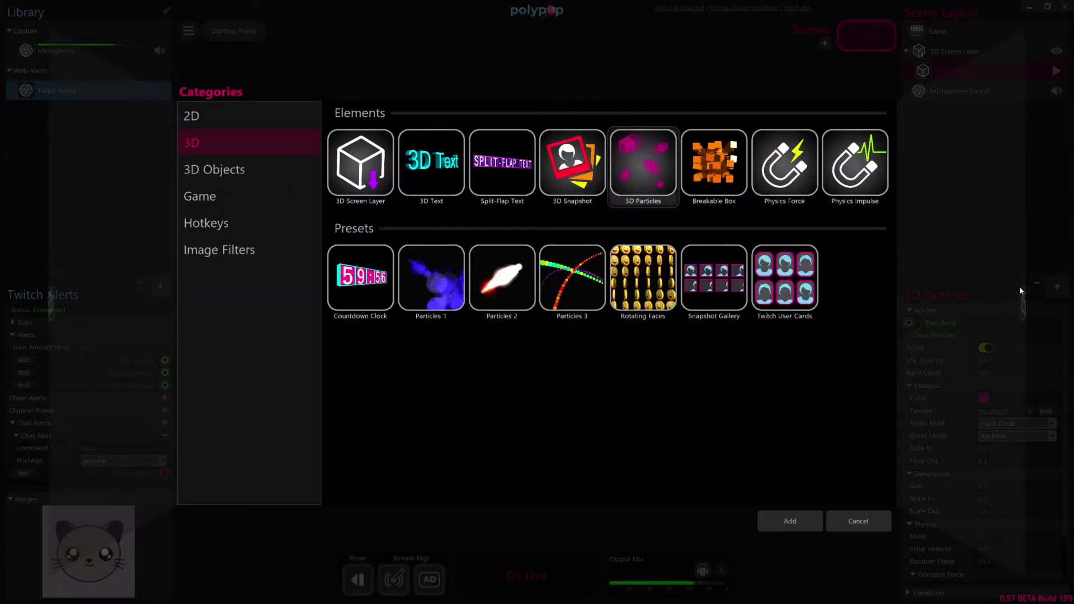
pyautogui.click(486, 140)
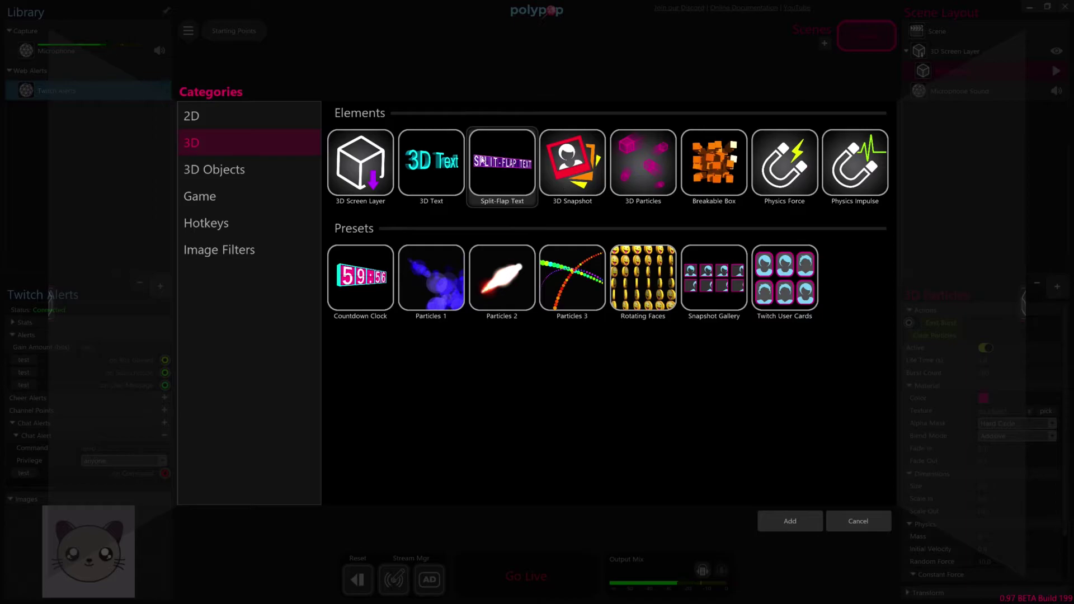
pyautogui.press('Escape')
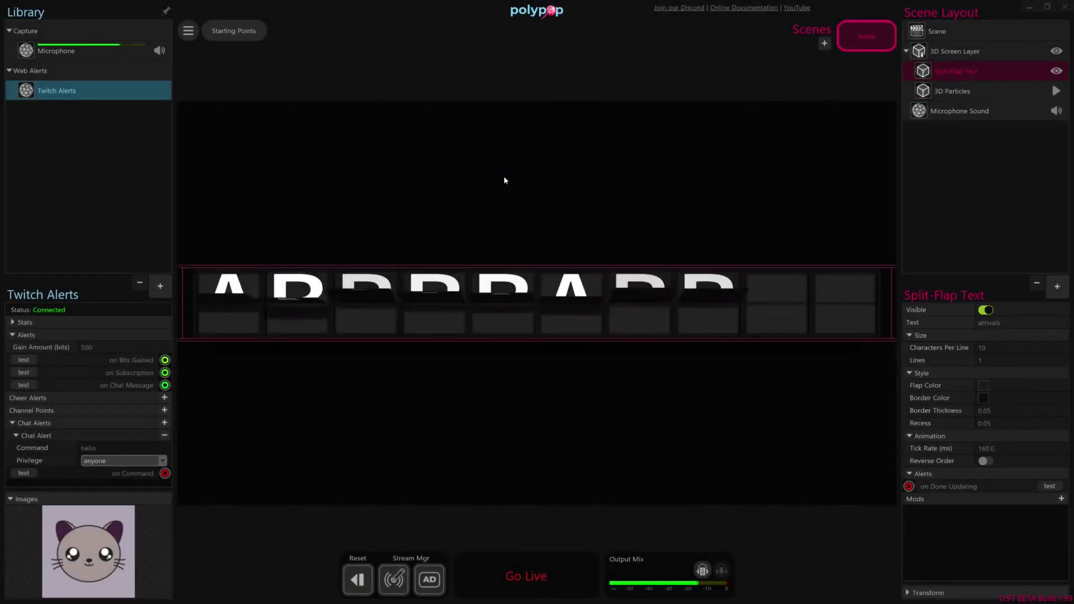
pyautogui.moveTo(500, 311); pyautogui.dragTo(502, 175)
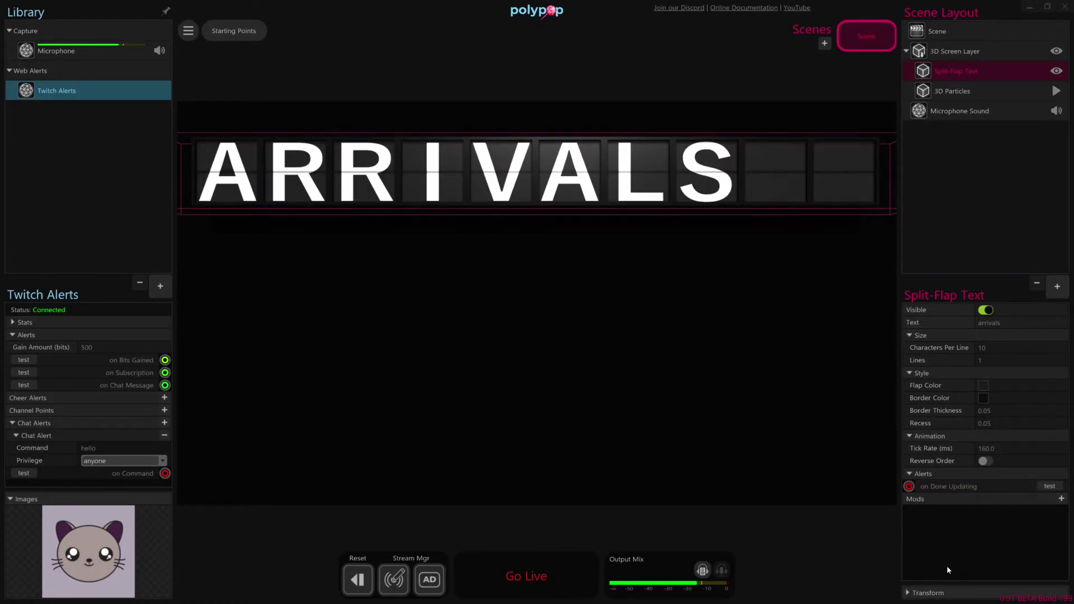
# Set the board's scale to 0.67 and 14 characters per line, nudging it slightly higher.
pyautogui.click(927, 592)
pyautogui.moveTo(1025, 584); pyautogui.dragTo(1009, 582)
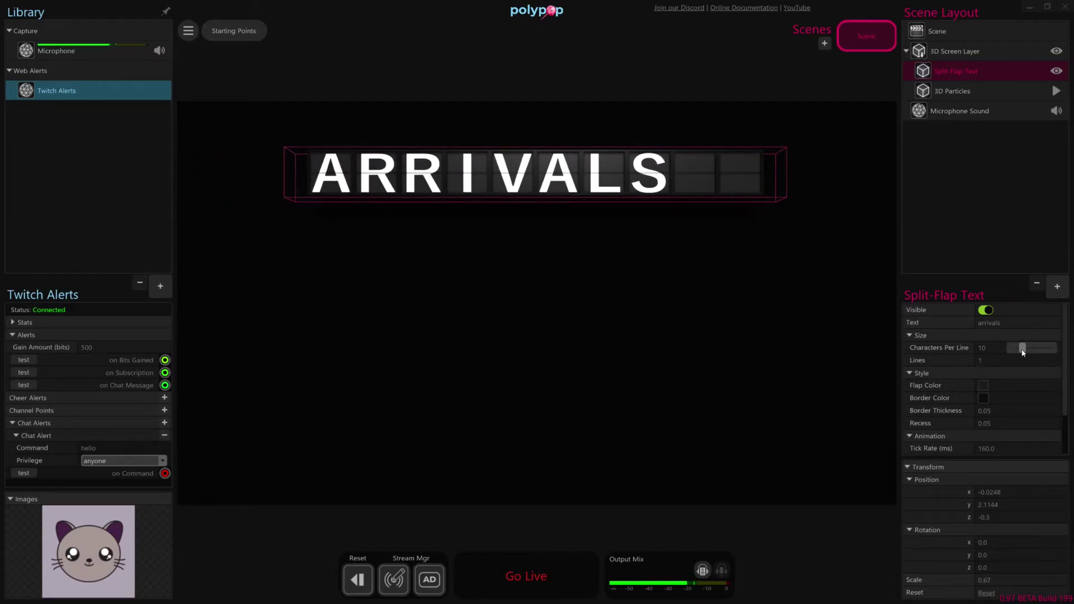
pyautogui.moveTo(1023, 351); pyautogui.dragTo(1030, 355)
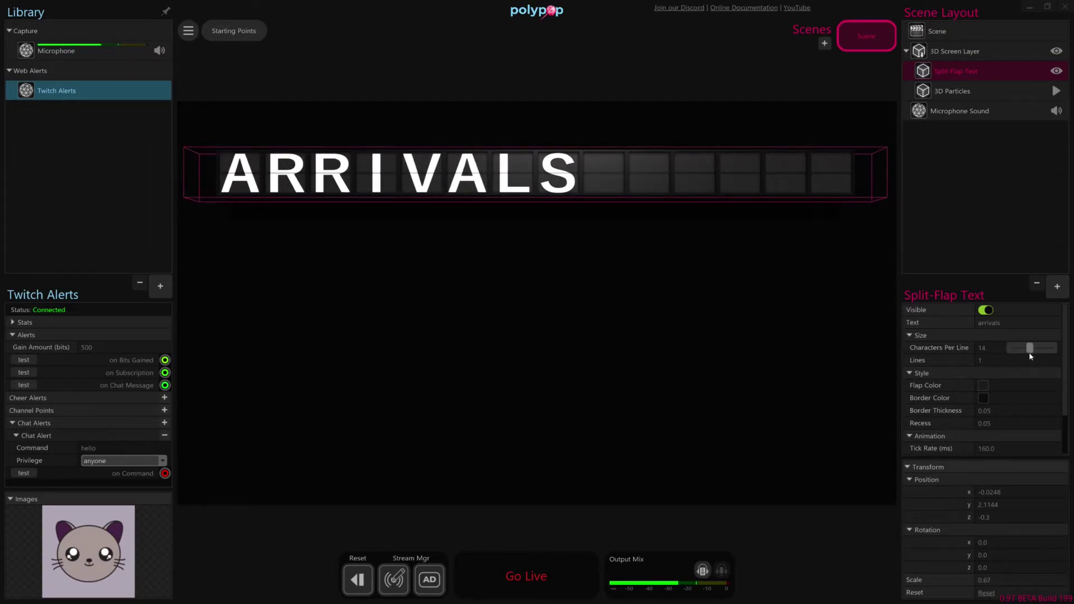
pyautogui.moveTo(533, 169); pyautogui.dragTo(532, 160)
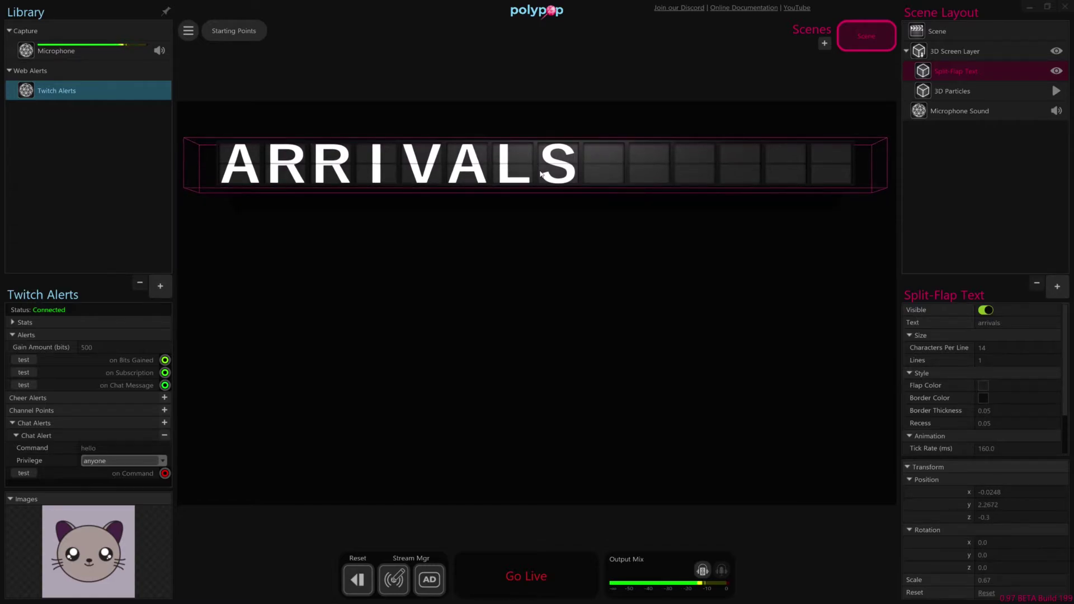
pyautogui.moveTo(165, 475)
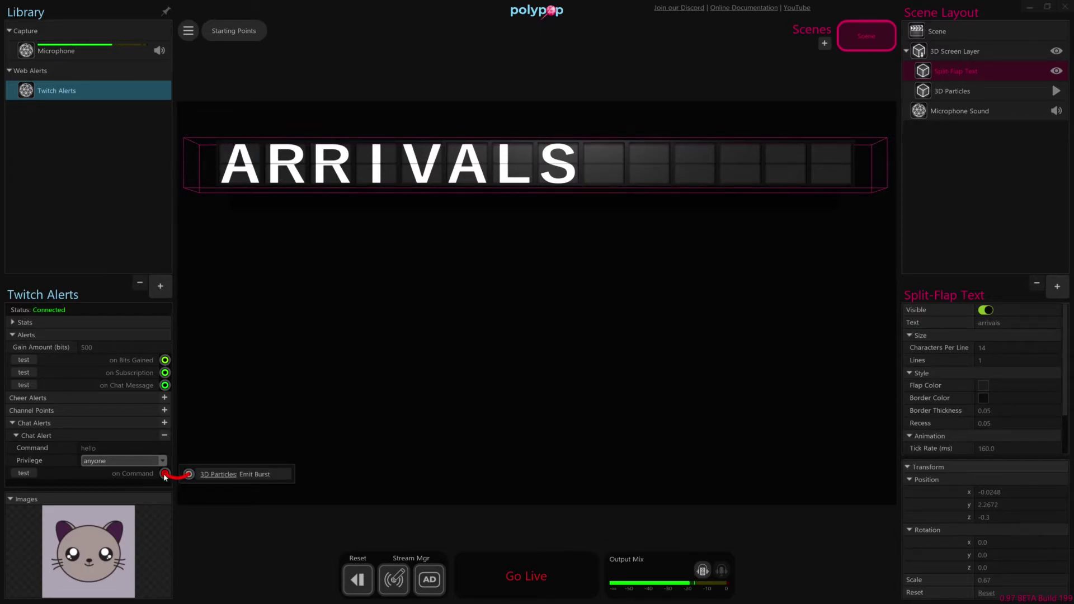
# Wire the hello command to the Split-Flap Text and delete '<msg>' so only the username shows.
pyautogui.moveTo(165, 474); pyautogui.dragTo(909, 323)
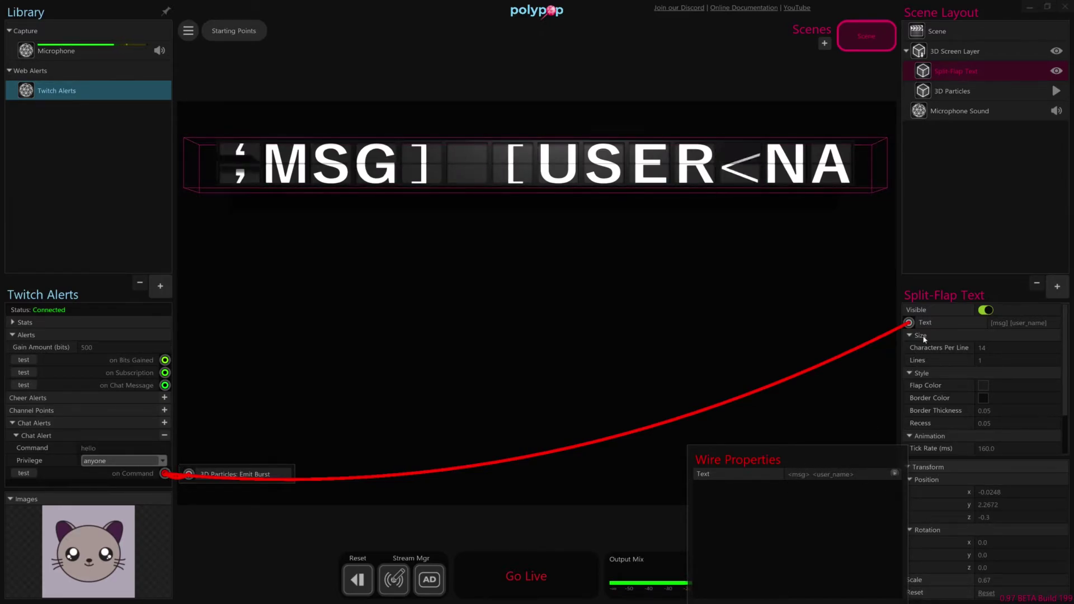
pyautogui.click(810, 475)
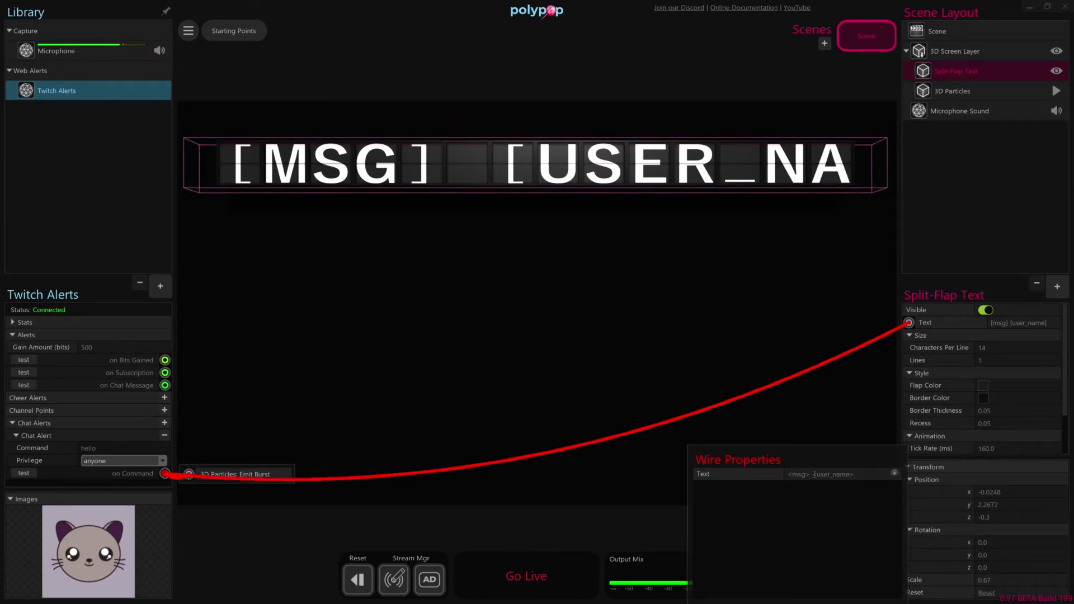
pyautogui.moveTo(815, 474); pyautogui.dragTo(632, 481)
pyautogui.press('BackSpace')
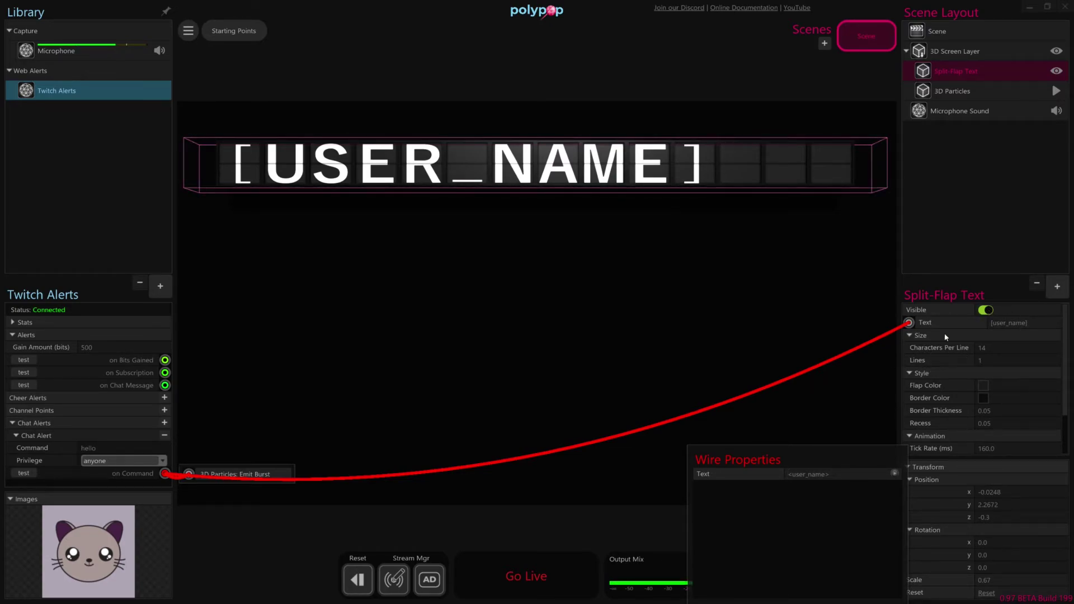
# Fire two test hello alerts so the board shows test usernames, then open Twitch Stream Manager.
pyautogui.click(773, 290)
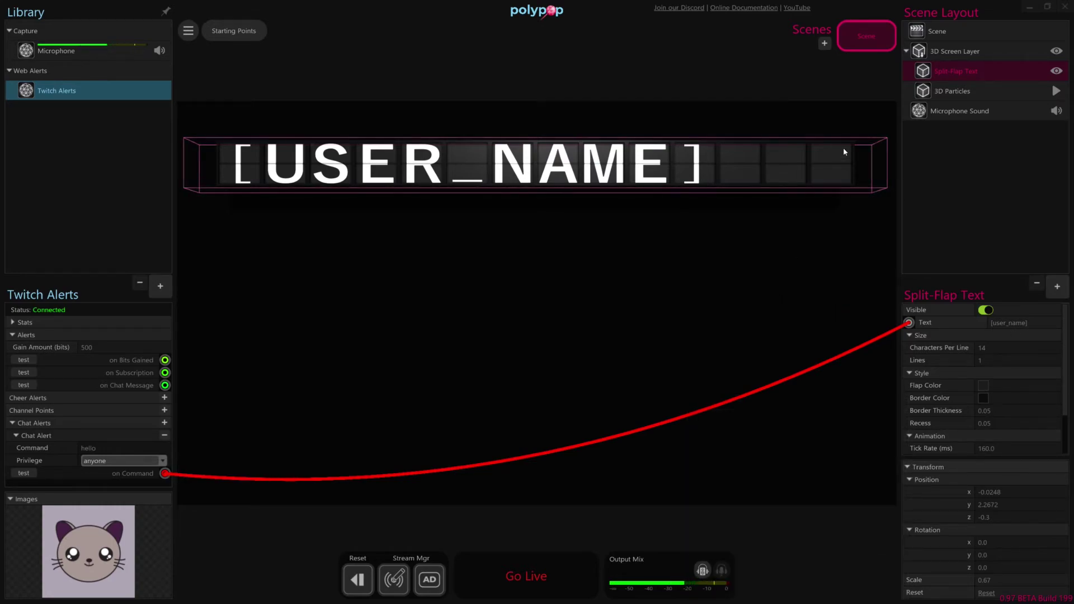
pyautogui.click(23, 473)
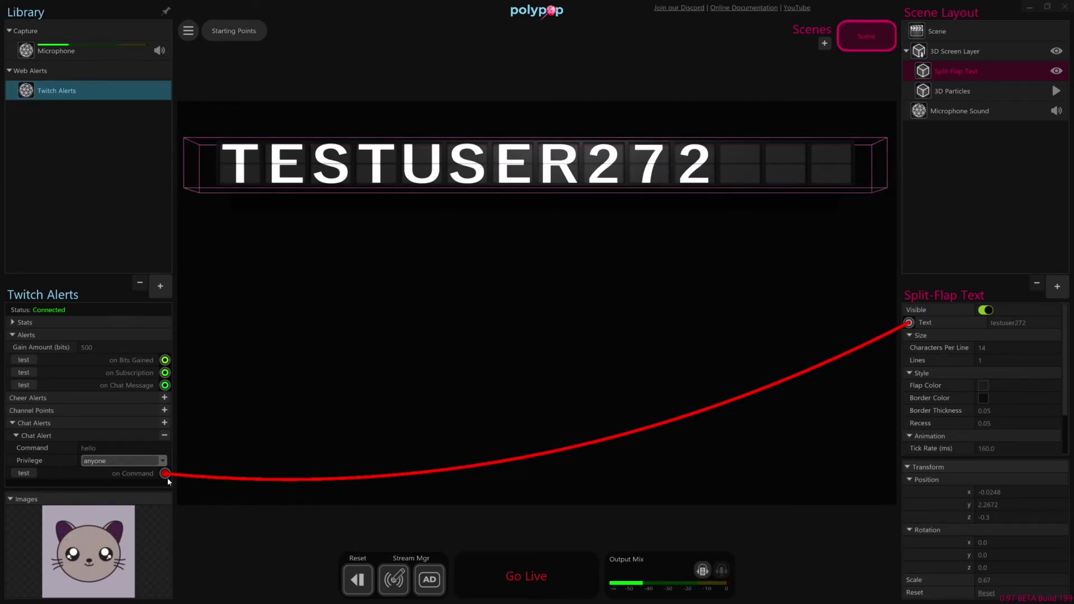
pyautogui.click(23, 473)
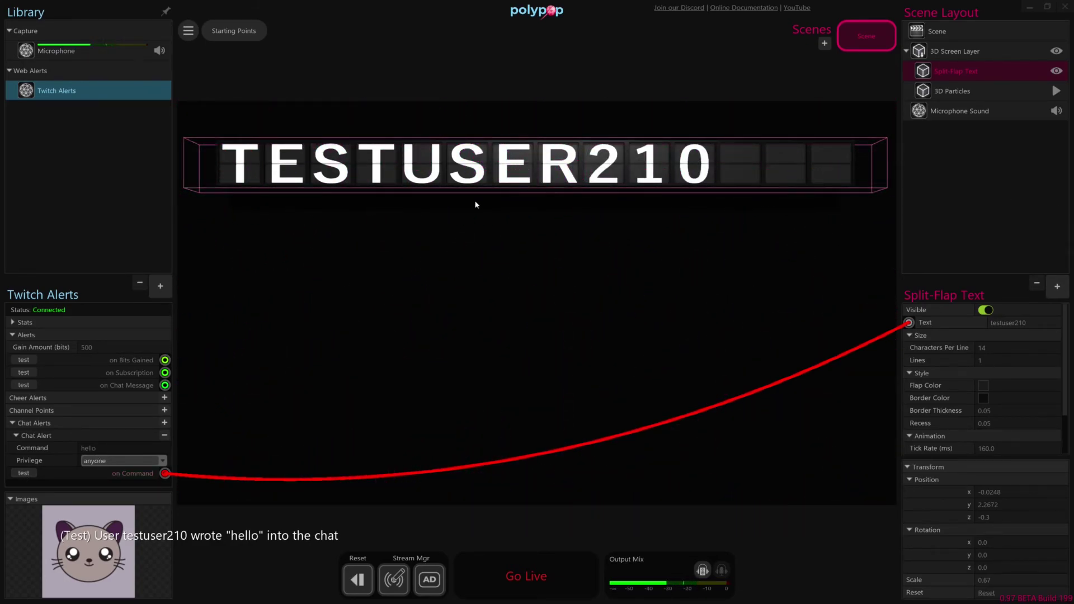
pyautogui.click(393, 580)
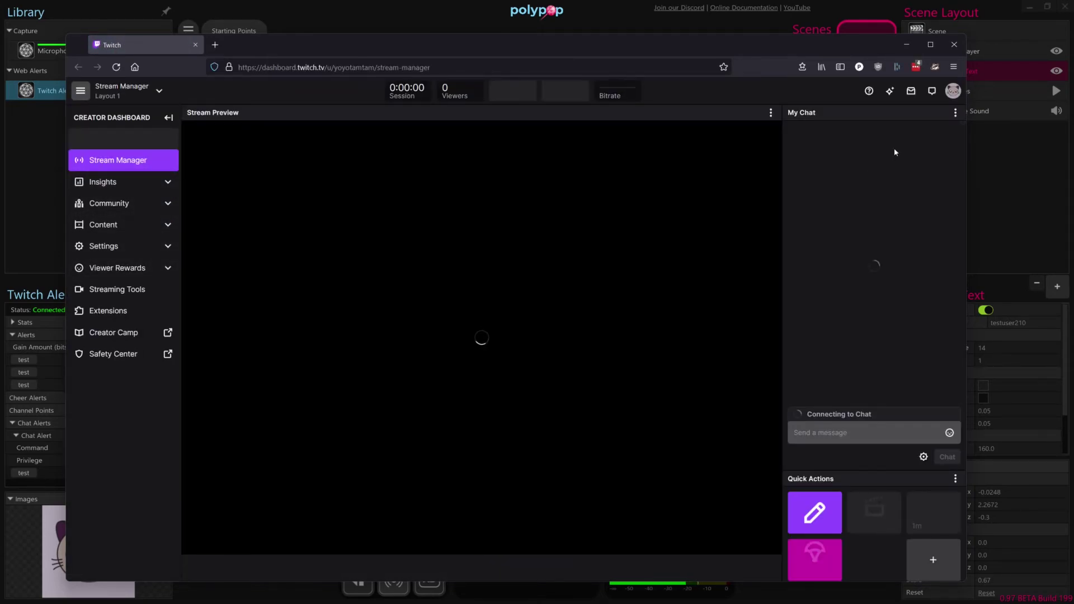
# Pop the Twitch chat out into its own window and minimize the dashboard.
pyautogui.click(955, 113)
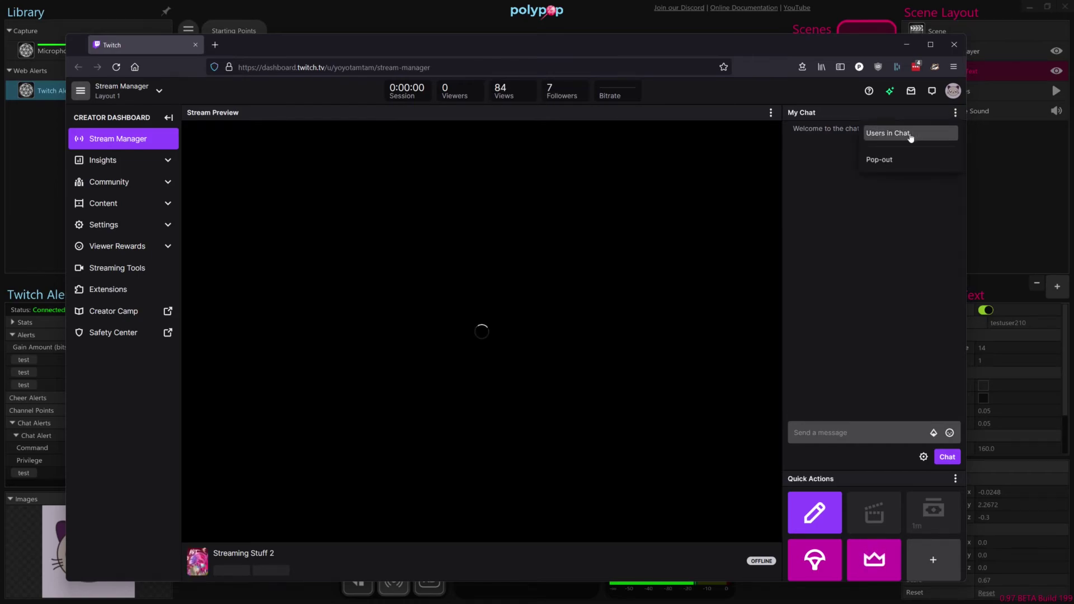
pyautogui.click(887, 161)
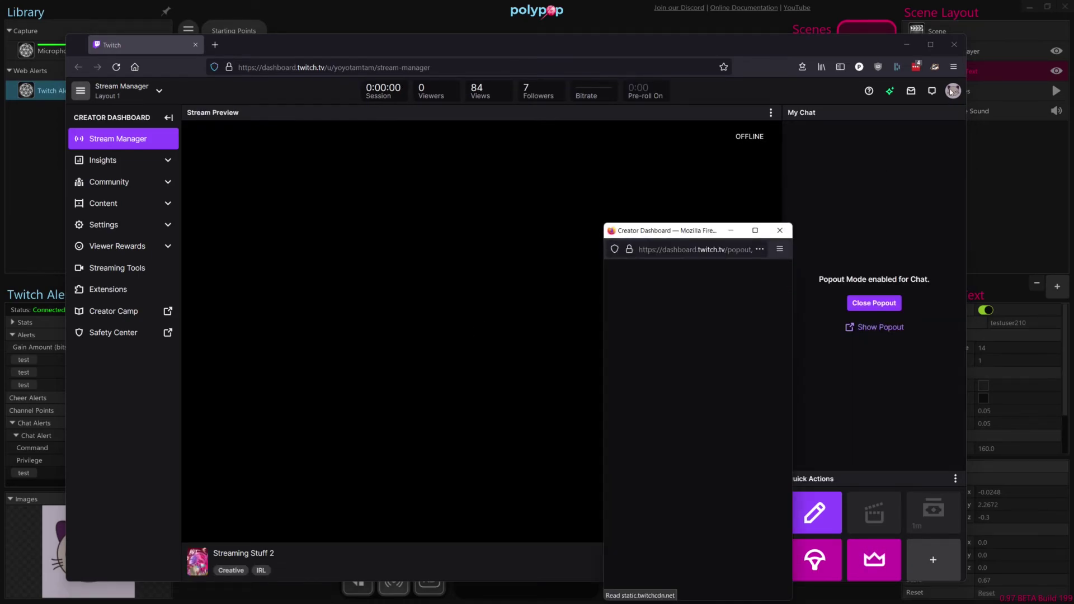
pyautogui.click(909, 46)
pyautogui.moveTo(665, 233); pyautogui.dragTo(823, 125)
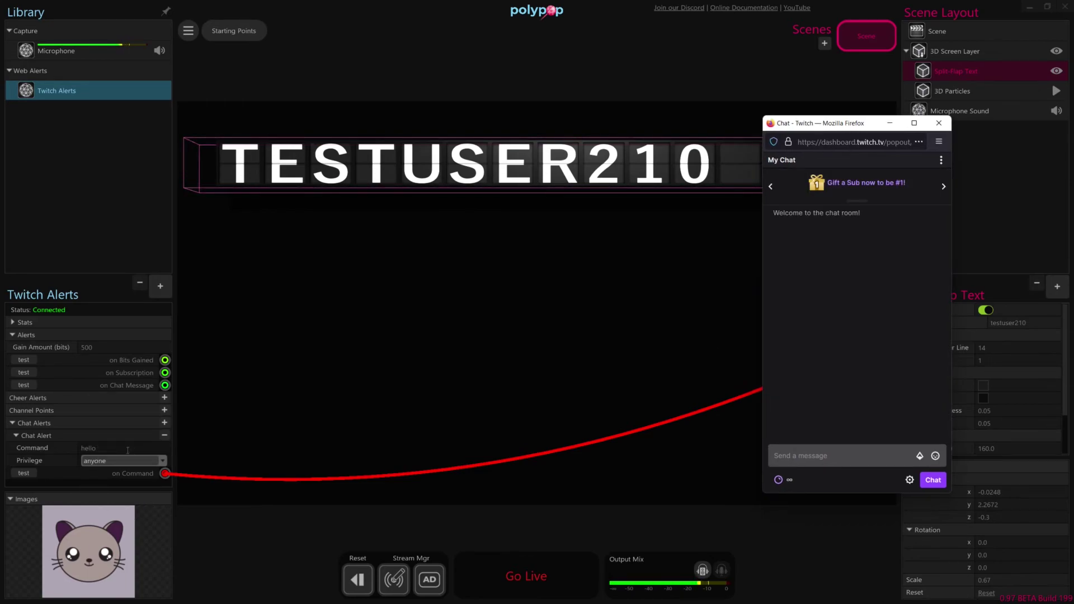
# Send 'hello' in the Twitch chat and return to PolyPop to see the username displayed.
pyautogui.click(826, 457)
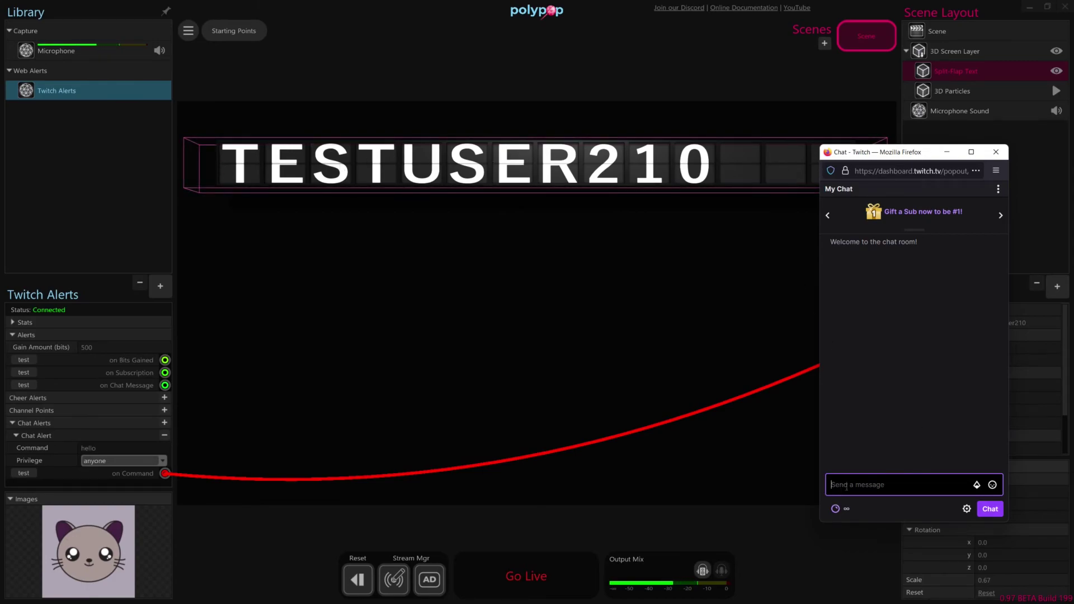
pyautogui.write('hello')
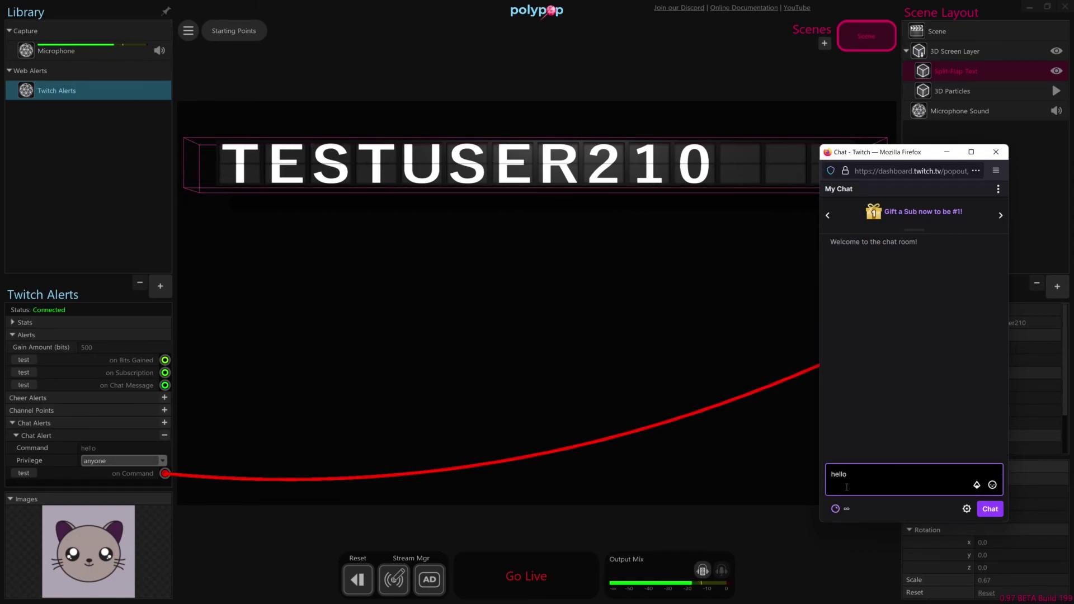
pyautogui.press('Return')
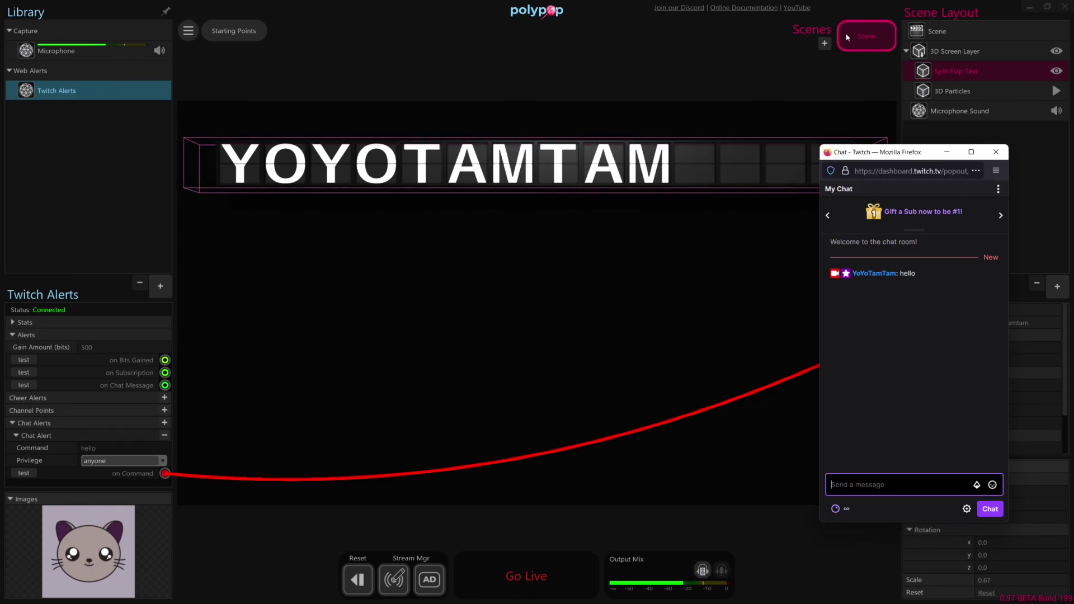
pyautogui.click(801, 173)
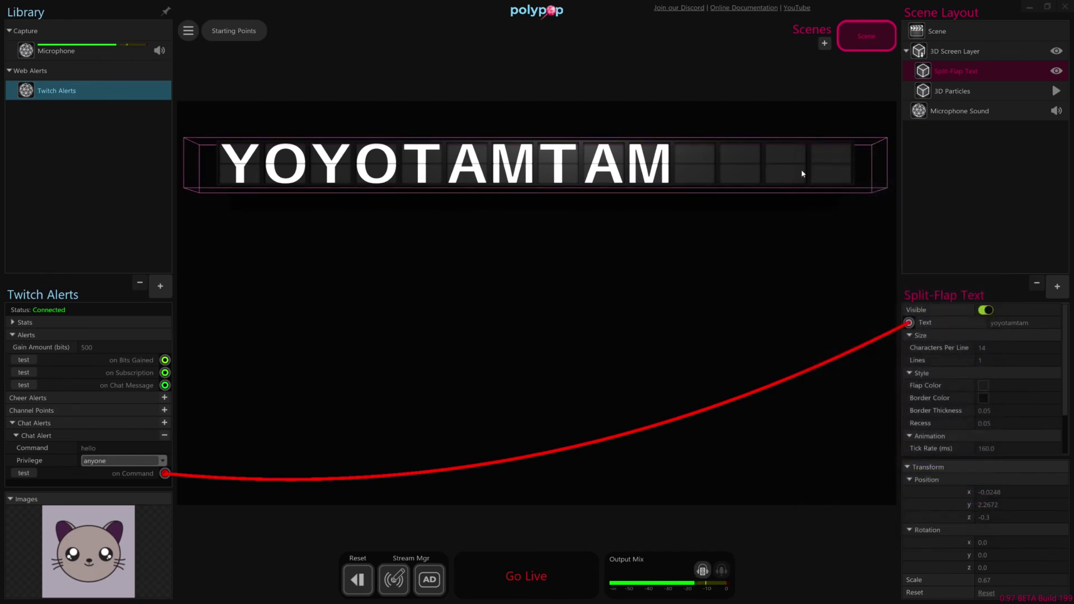